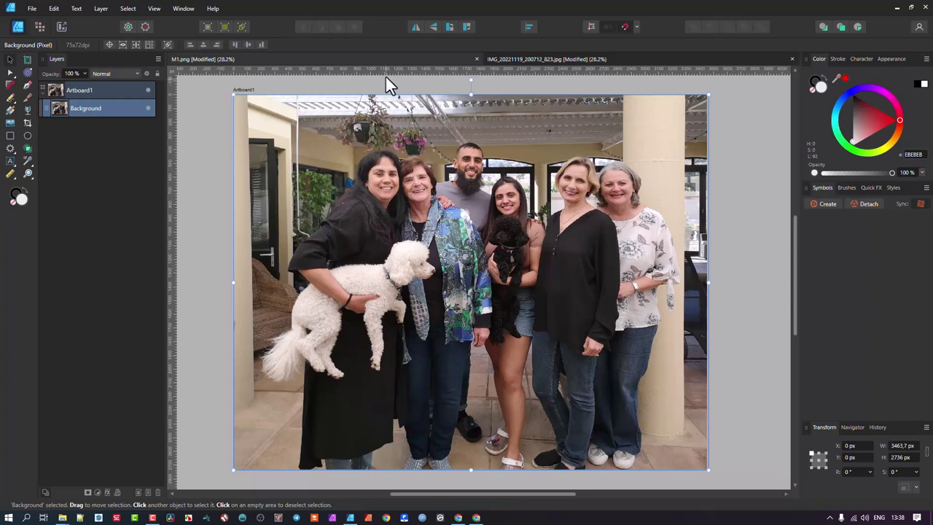
- Flip between the IMG_20221119_200712_823.jpg poolside photo and M1.png, ending on the poolside photo
left_click(537, 54)
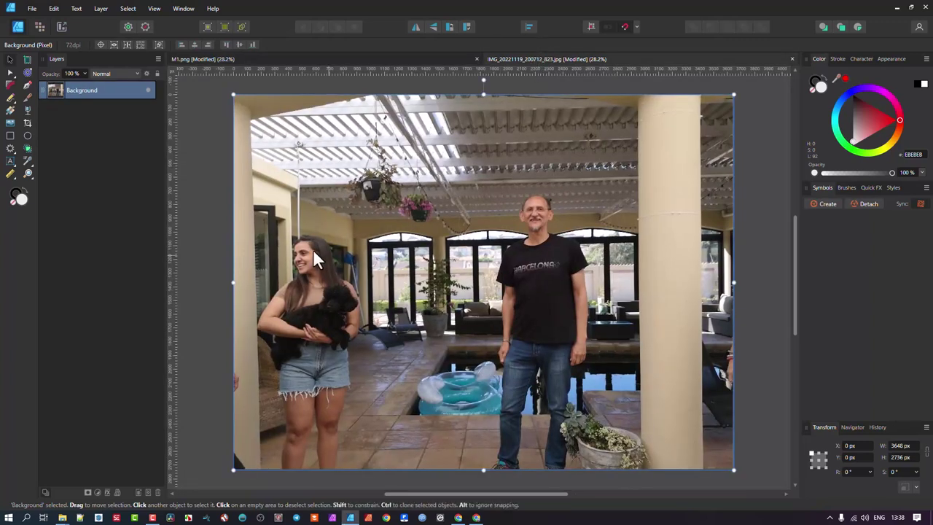
left_click(419, 62)
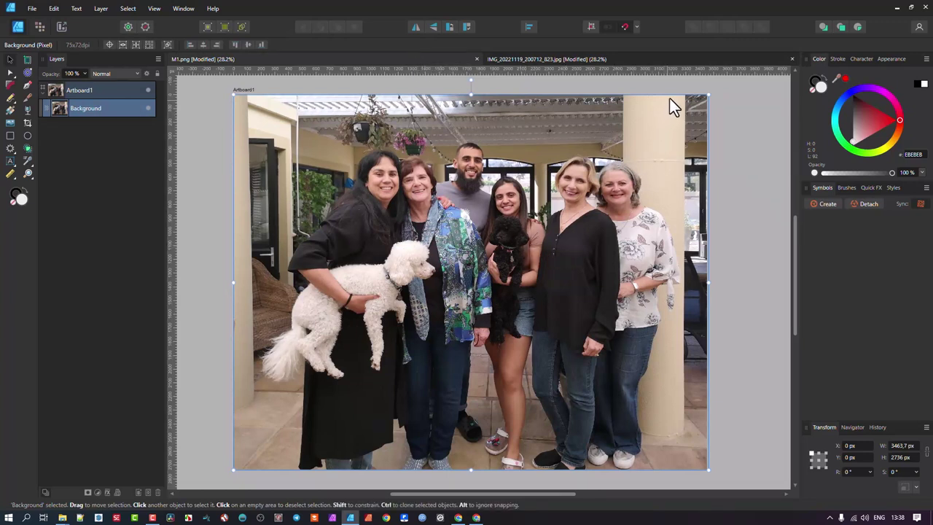
left_click(551, 59)
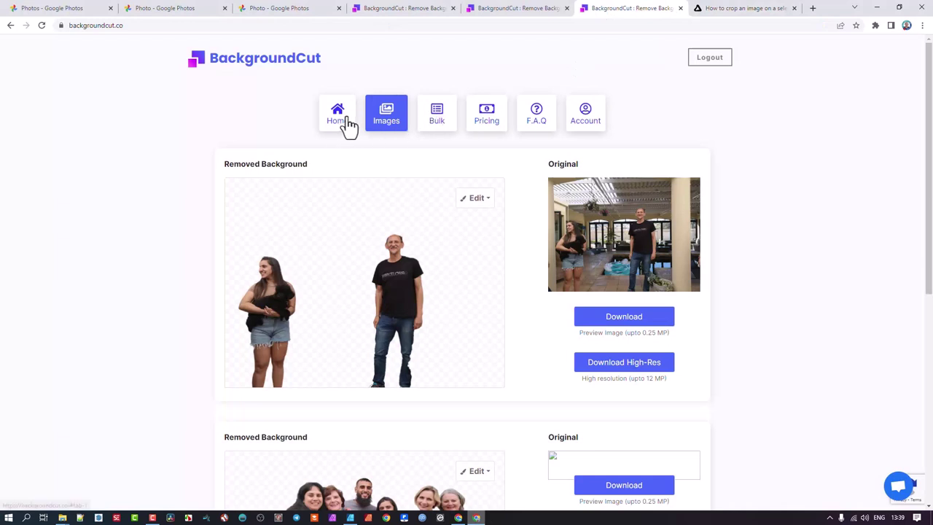
- From BackgroundCut's Home page, bring up the file picker to choose an image for upload
left_click(337, 120)
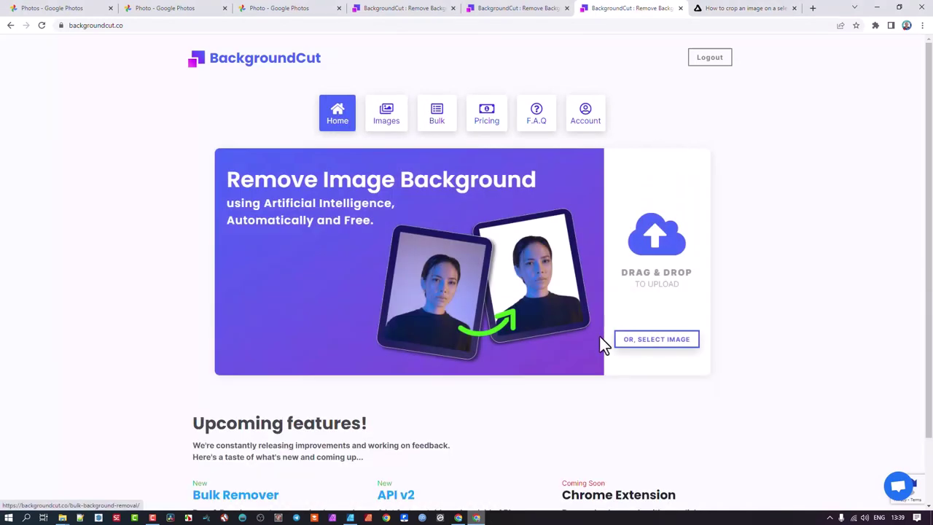
left_click(661, 239)
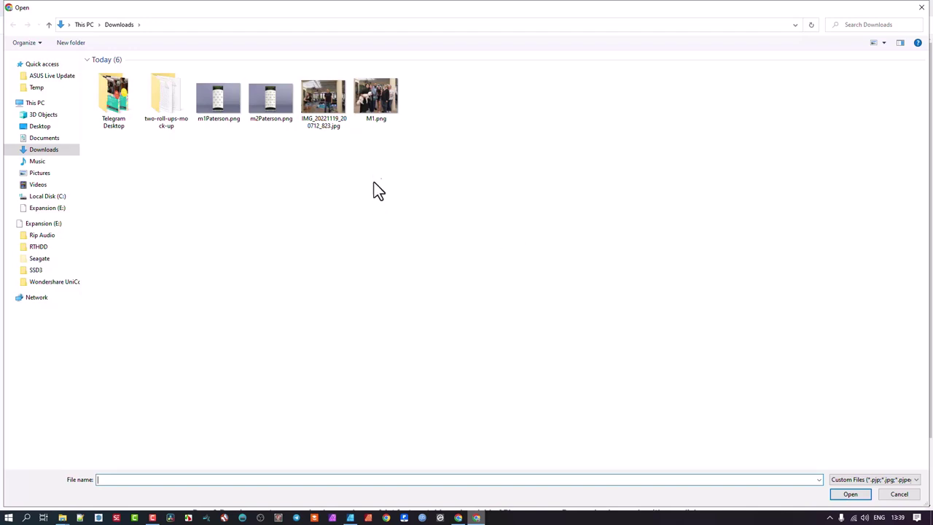
- Upload M1.png from the Downloads folder to BackgroundCut for background removal
left_click(382, 91)
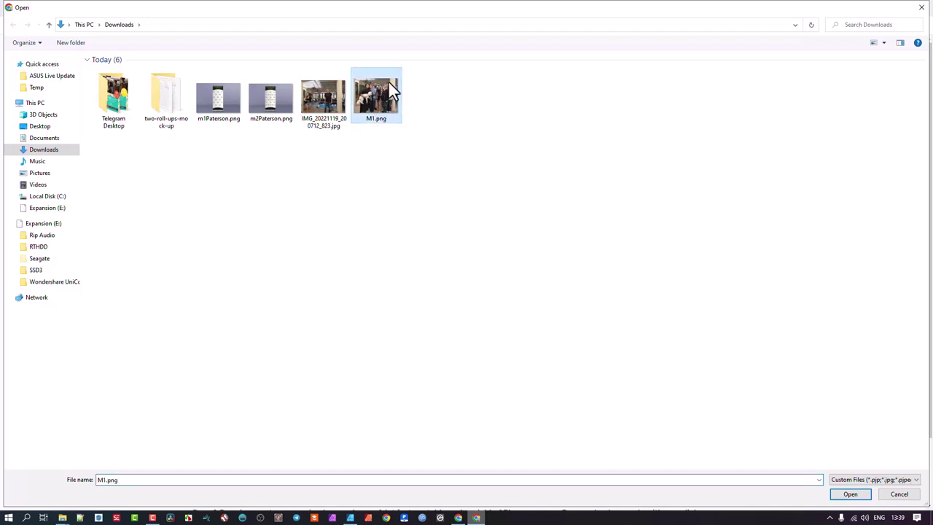
left_click(851, 494)
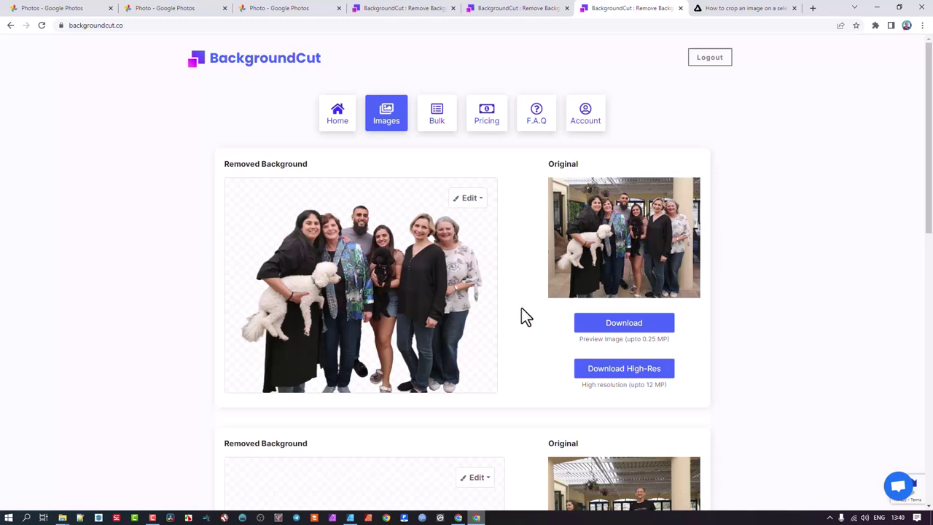
- Download the high-res group cutout, then upload IMG_20221119_200712_823.jpg and download its high-res cutout
left_click(638, 377)
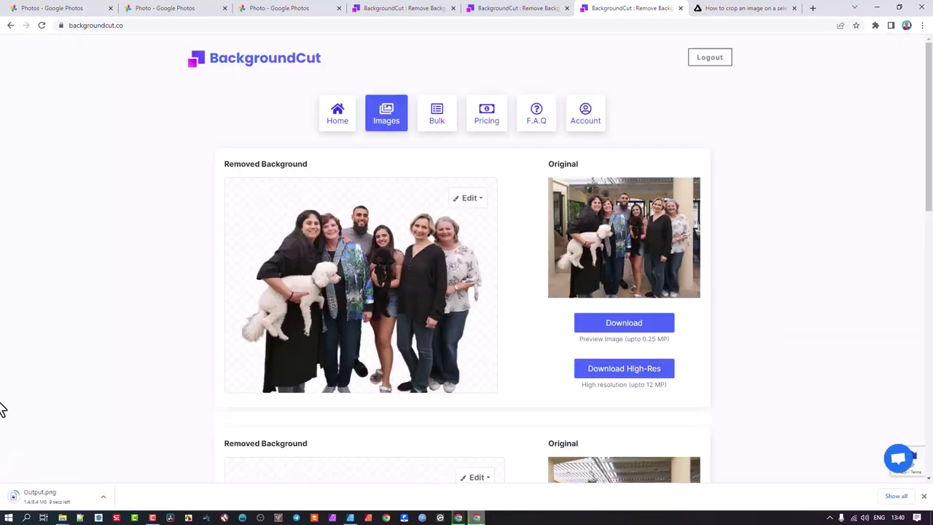
left_click(334, 122)
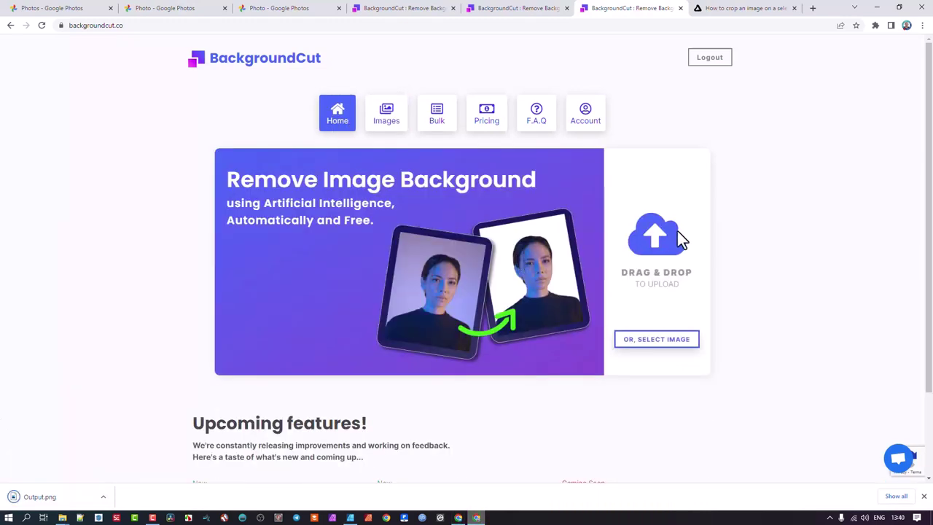
left_click(678, 230)
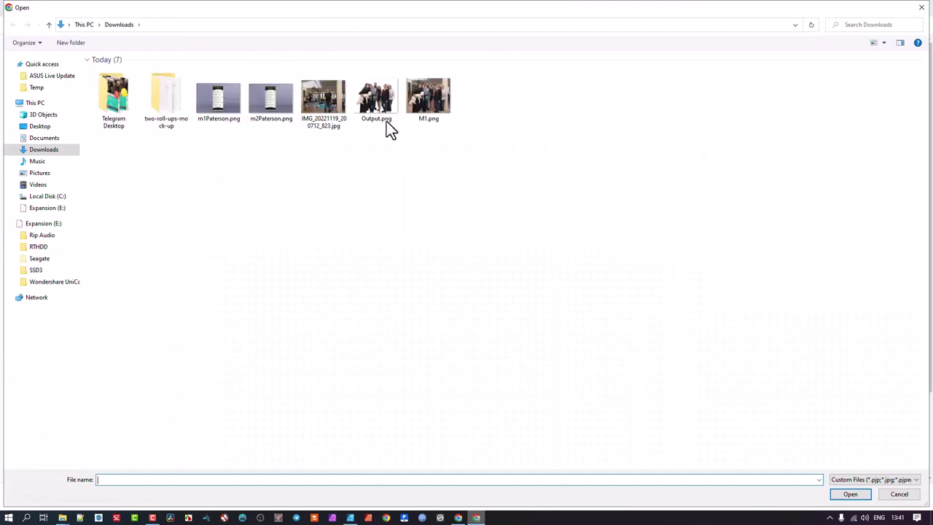
double_click(338, 116)
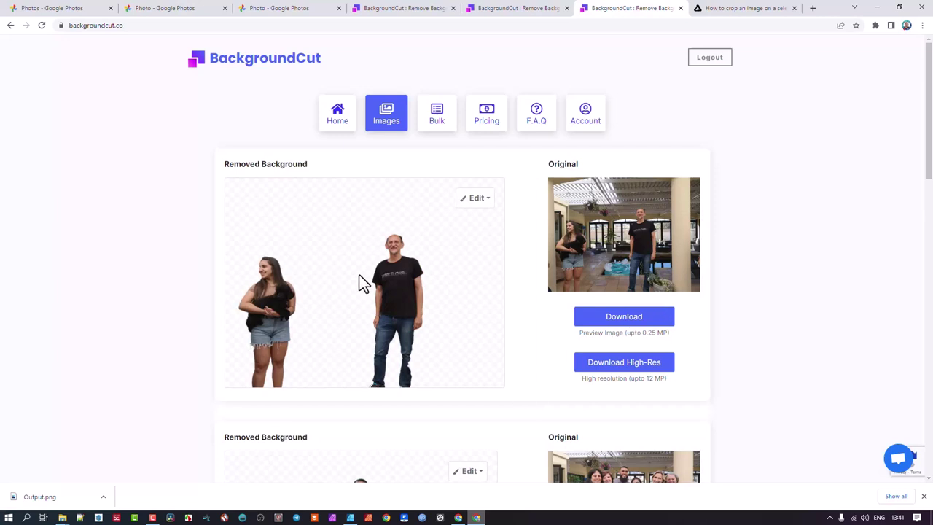
left_click(643, 374)
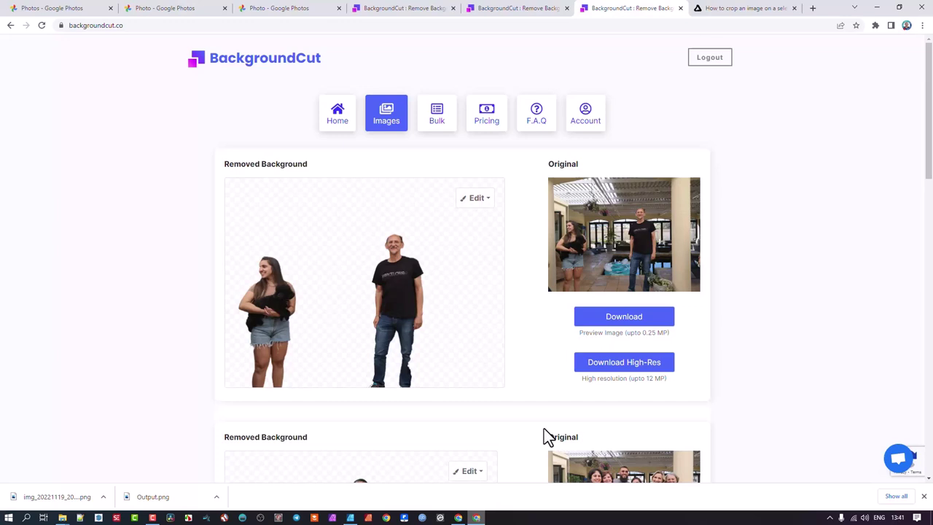
- Close the poolside photo and M1.png documents in Affinity Designer without saving
left_click(350, 517)
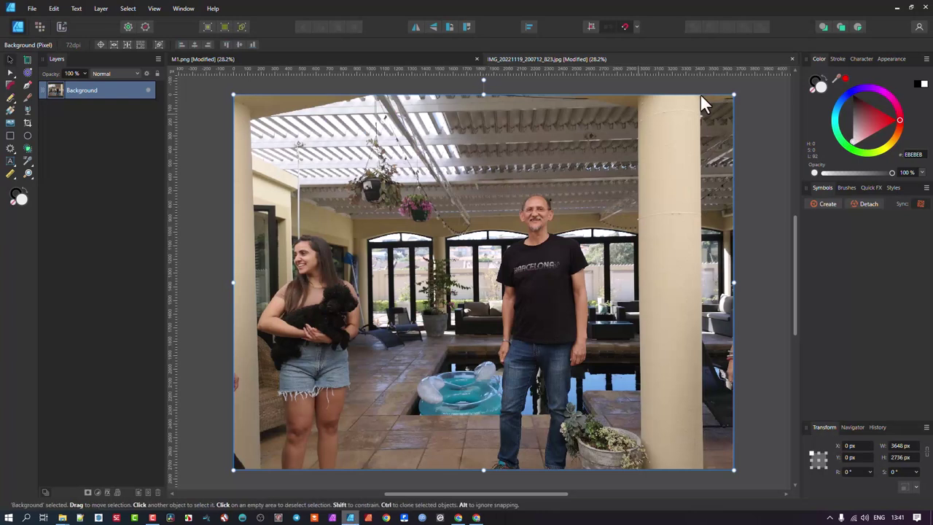
left_click(793, 59)
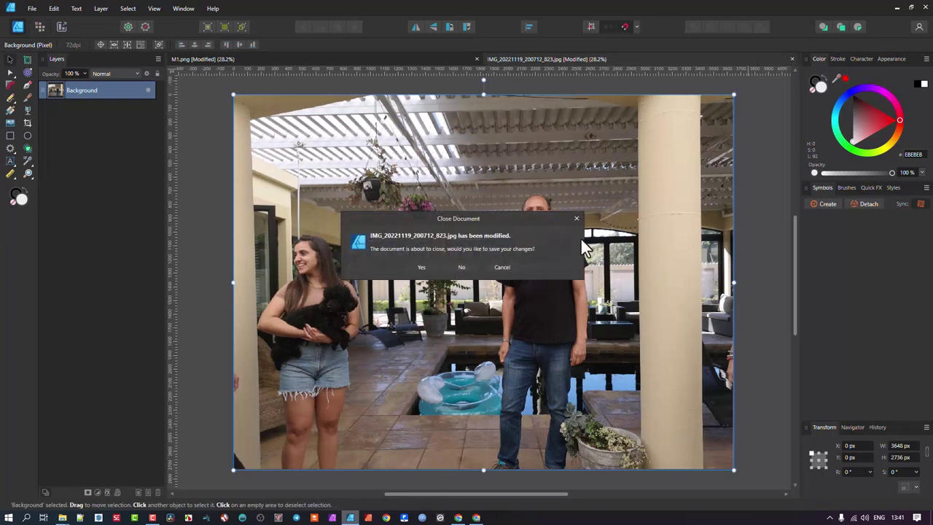
left_click(464, 267)
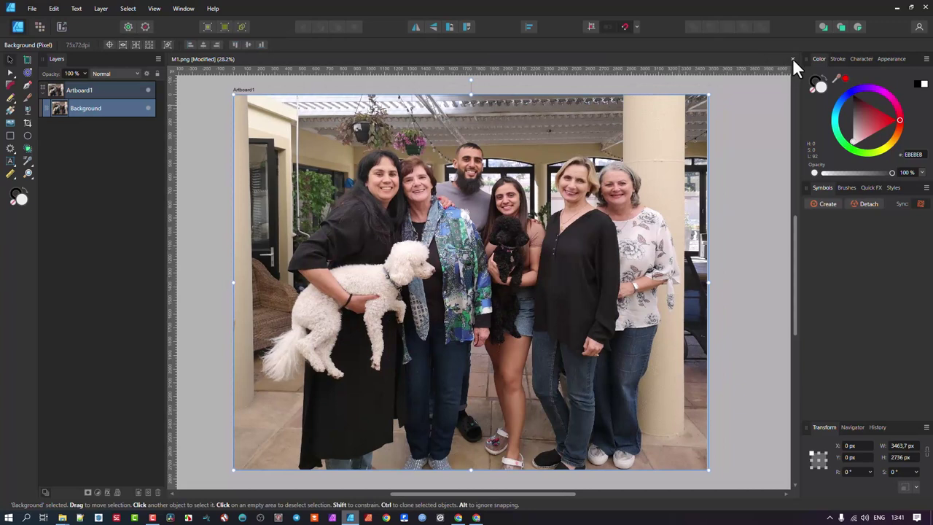
left_click(792, 59)
left_click(464, 269)
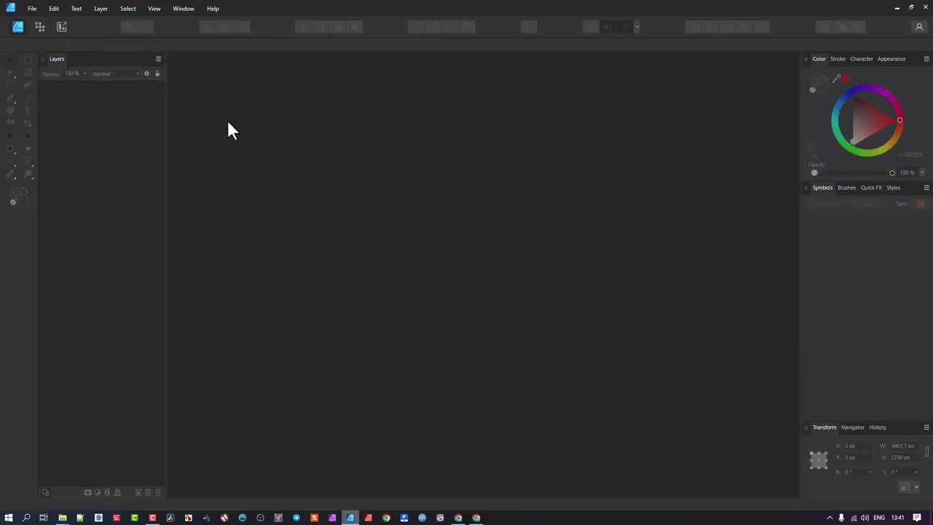
- Reopen M1.png via File > Open as a fresh document
left_click(32, 11)
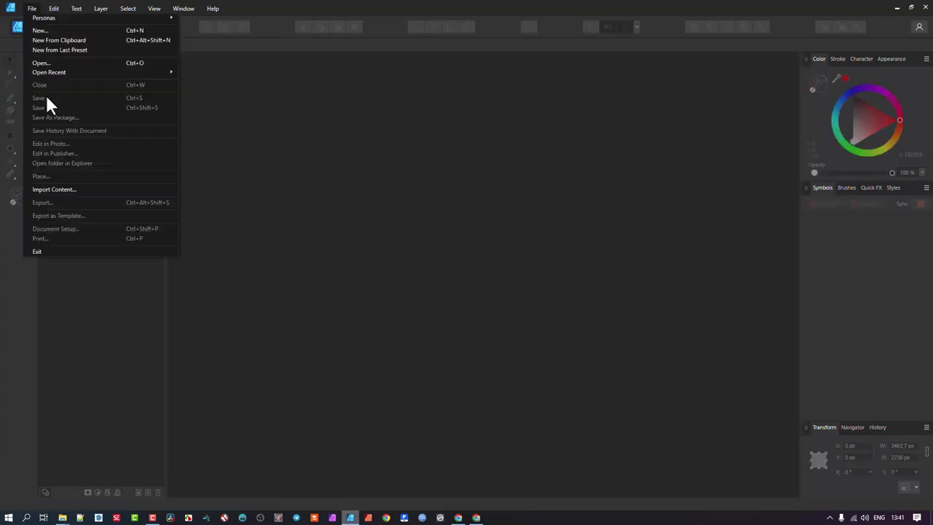
left_click(50, 62)
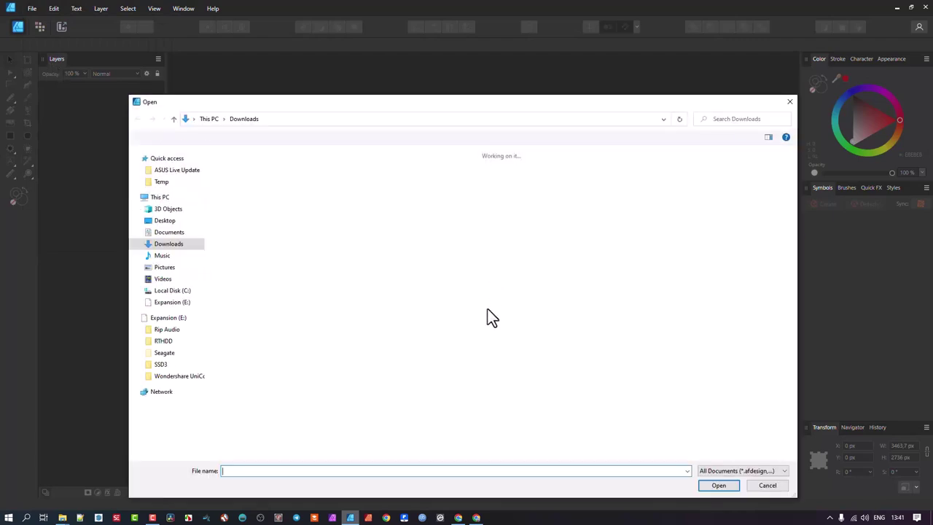
double_click(604, 191)
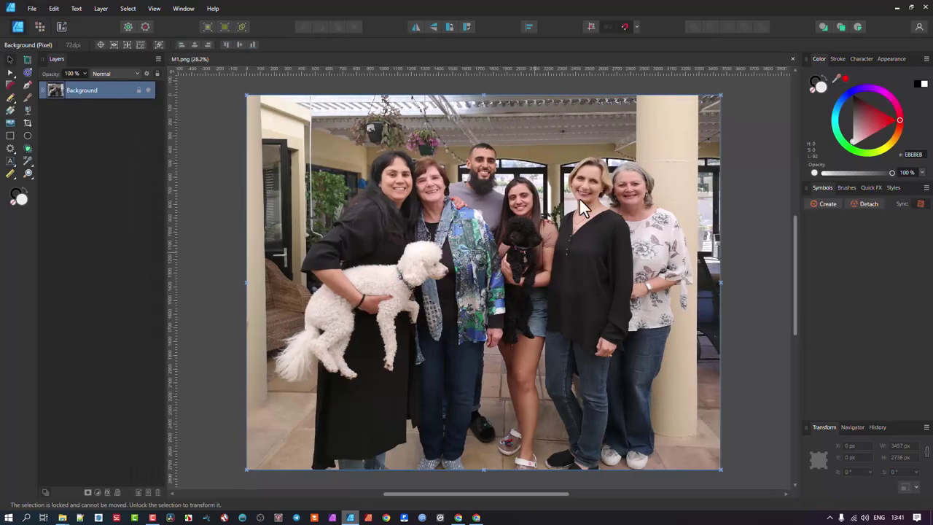
- Place Output.png into the M1.png document, stretched across the whole photo area
left_click(32, 8)
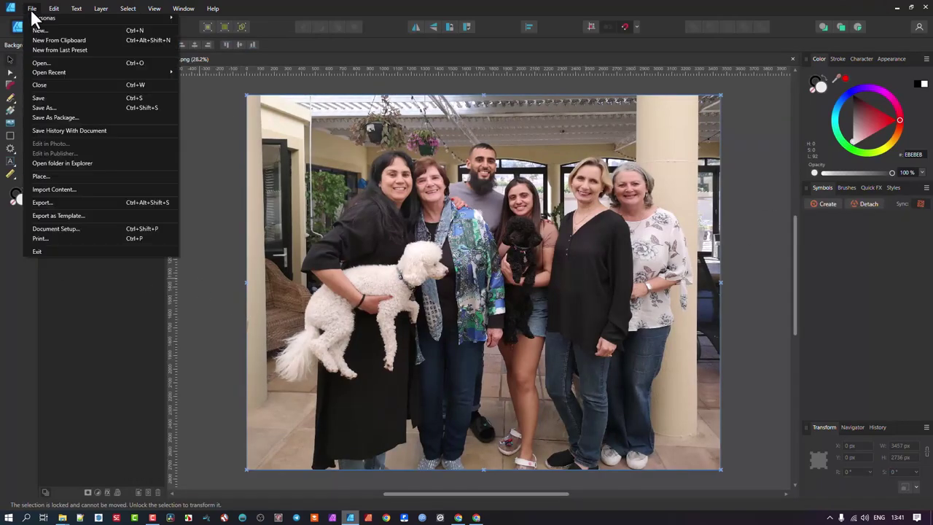
left_click(46, 176)
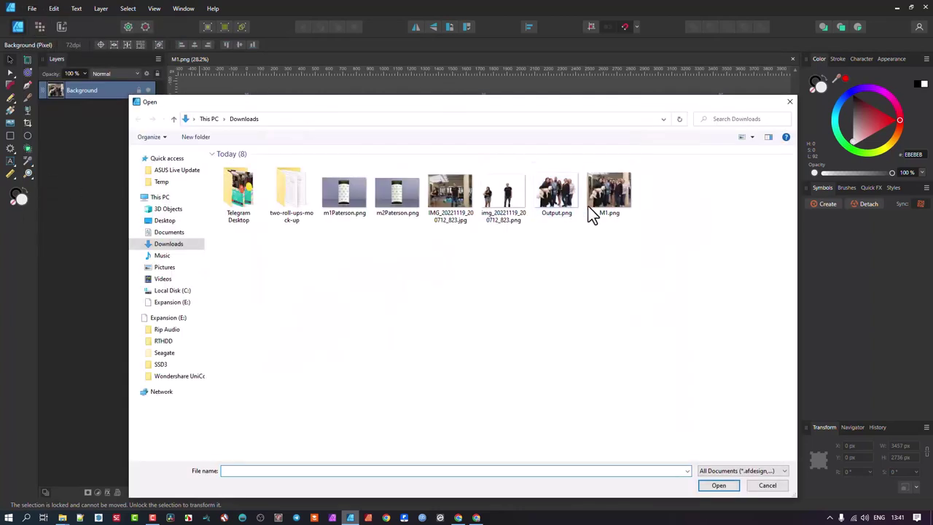
left_click(556, 191)
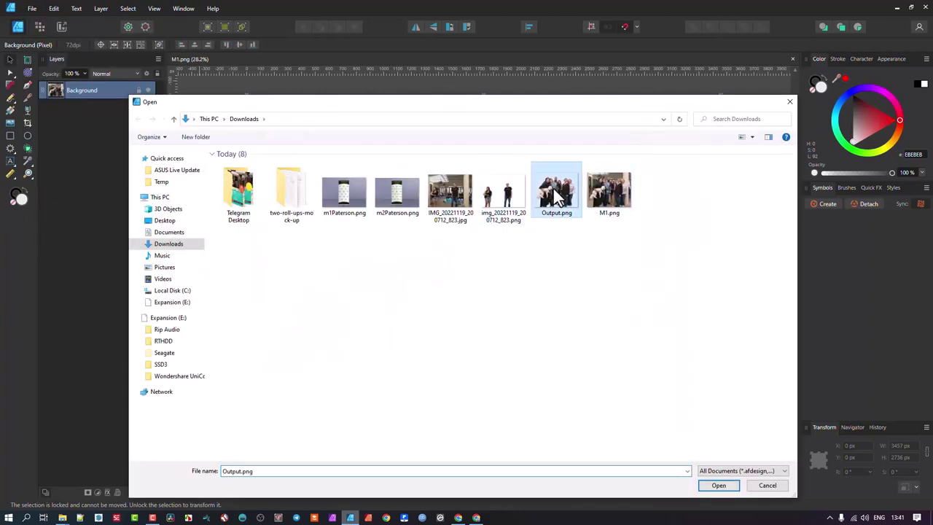
left_click(719, 486)
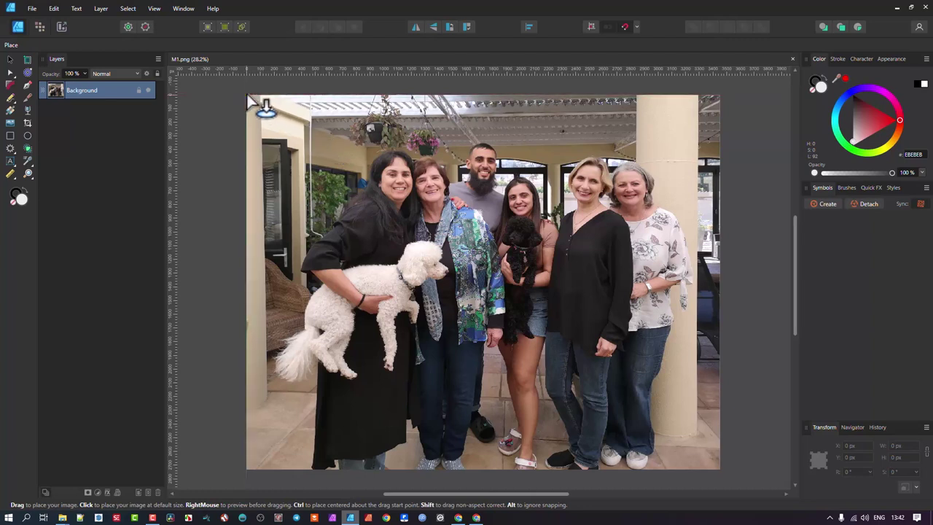
left_click_drag(246, 92, 717, 469)
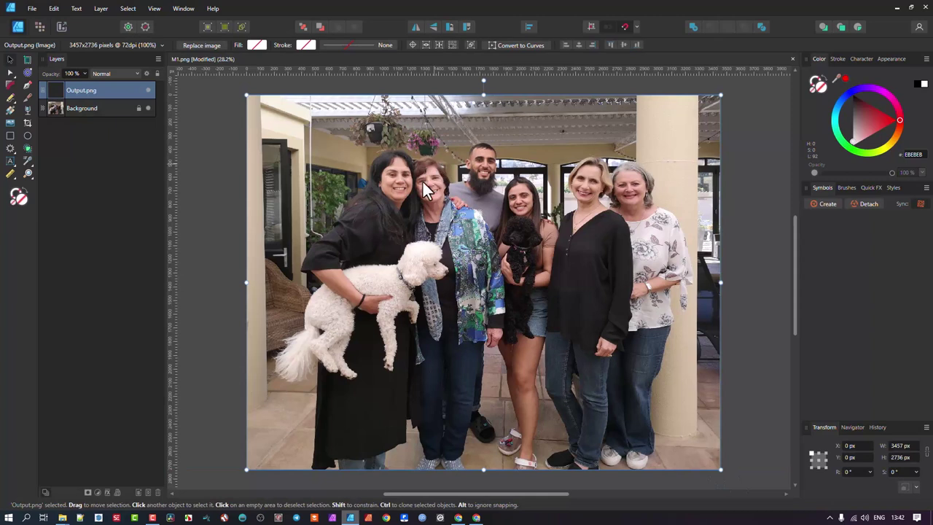
- Align the cutout over the background photo, toggling Background visibility off and on to check it
left_click_drag(413, 192, 392, 199)
left_click(148, 108)
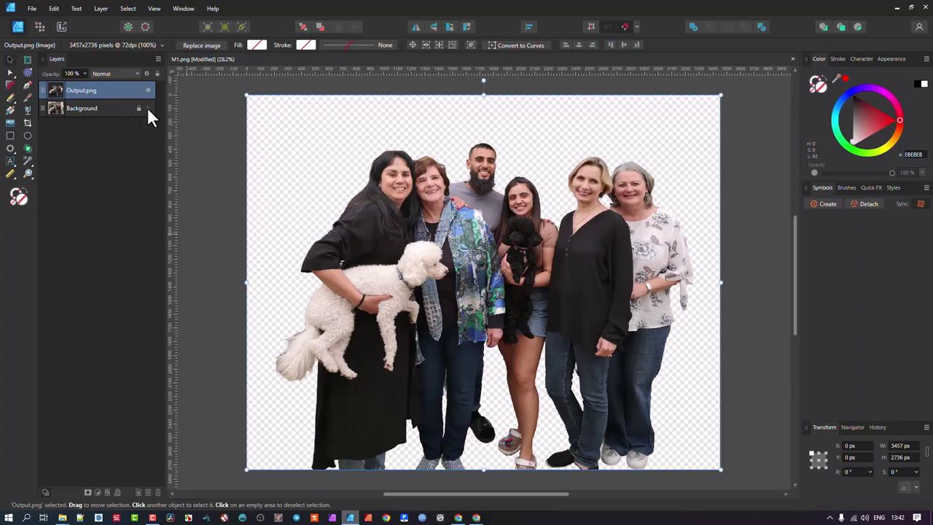
left_click(148, 108)
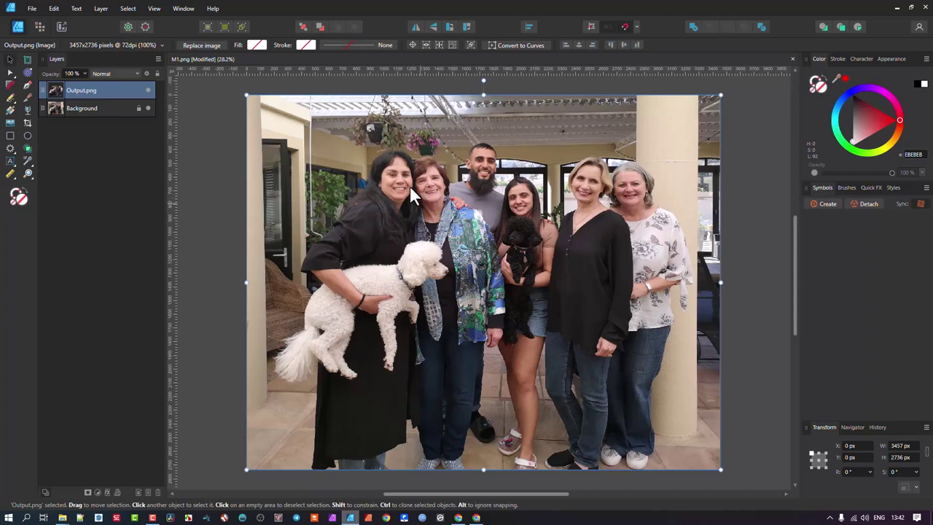
scroll(406, 197, "up", 2)
scroll(399, 193, "down", 2)
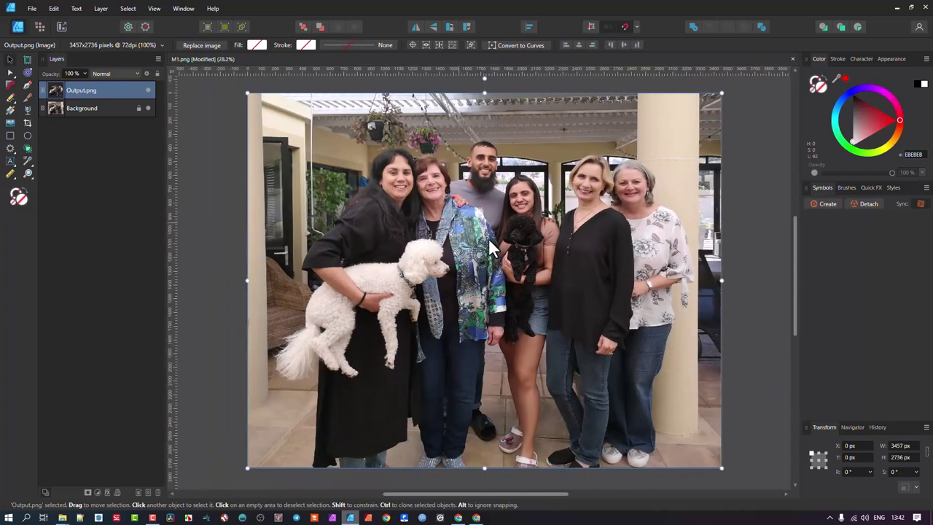
- Place img_20221119_200712_823.png over the group picture at 3866.5 × 2899.7 px
left_click(32, 9)
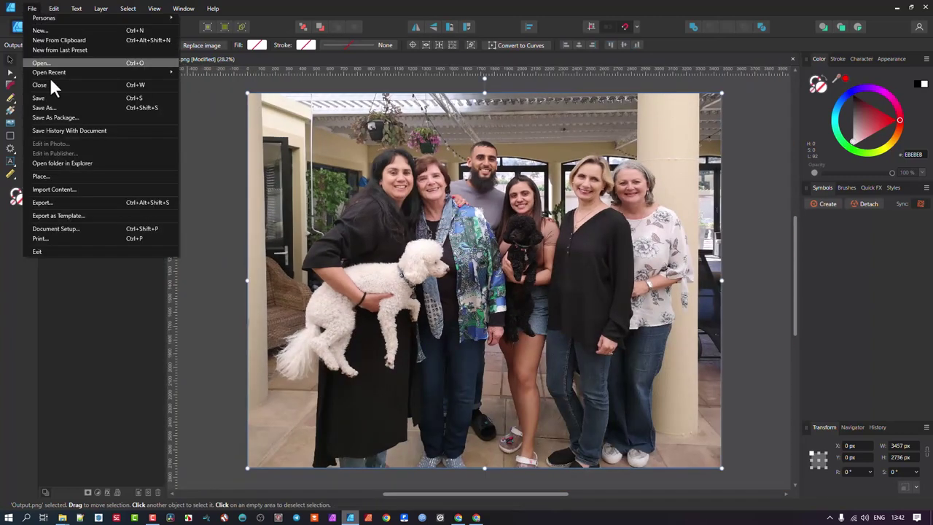
left_click(48, 175)
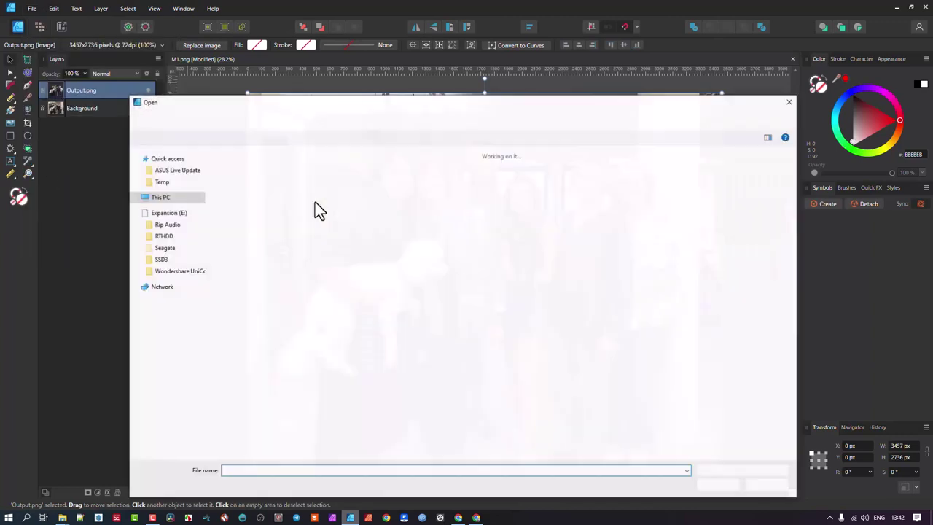
left_click(503, 195)
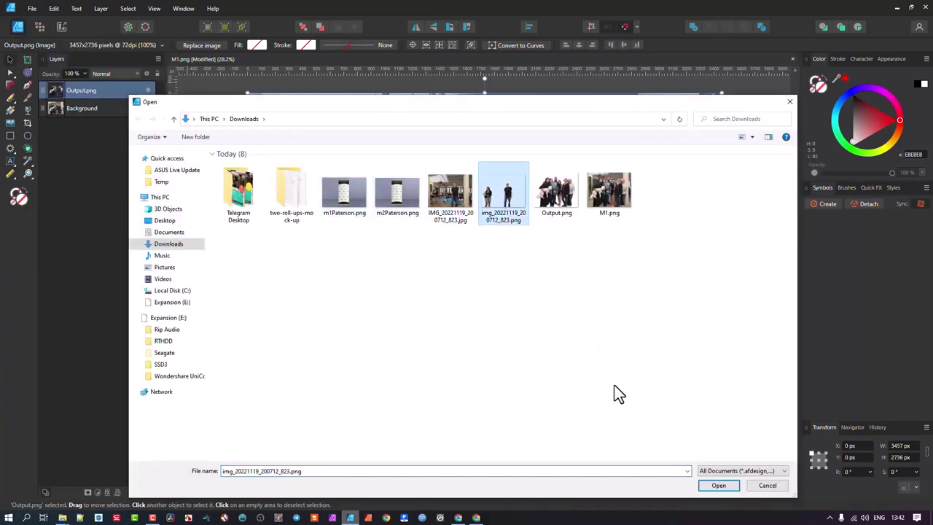
left_click(719, 485)
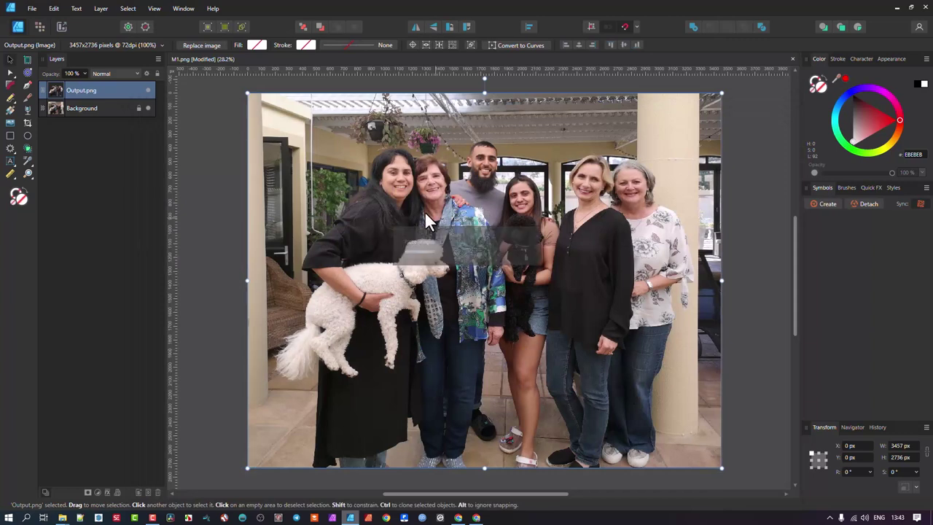
scroll(424, 211, "down", 3, "ctrl")
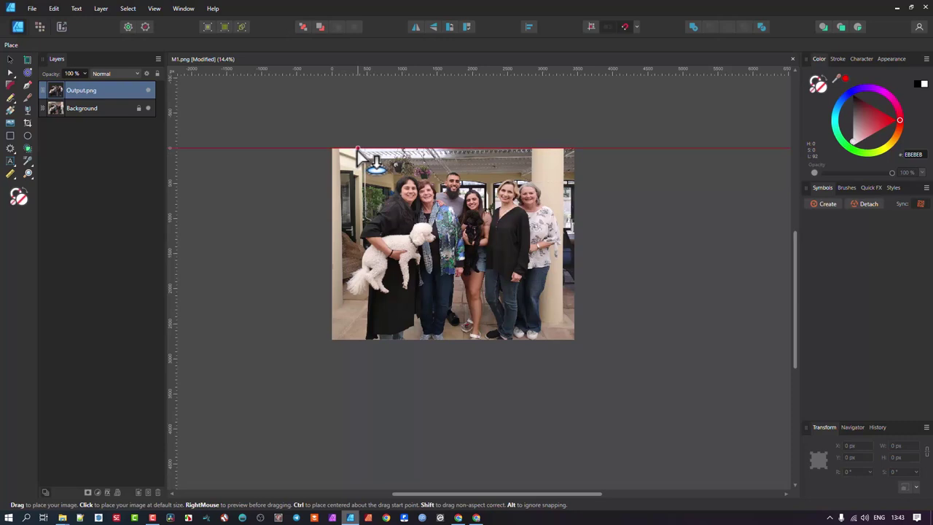
left_click_drag(317, 131, 572, 356)
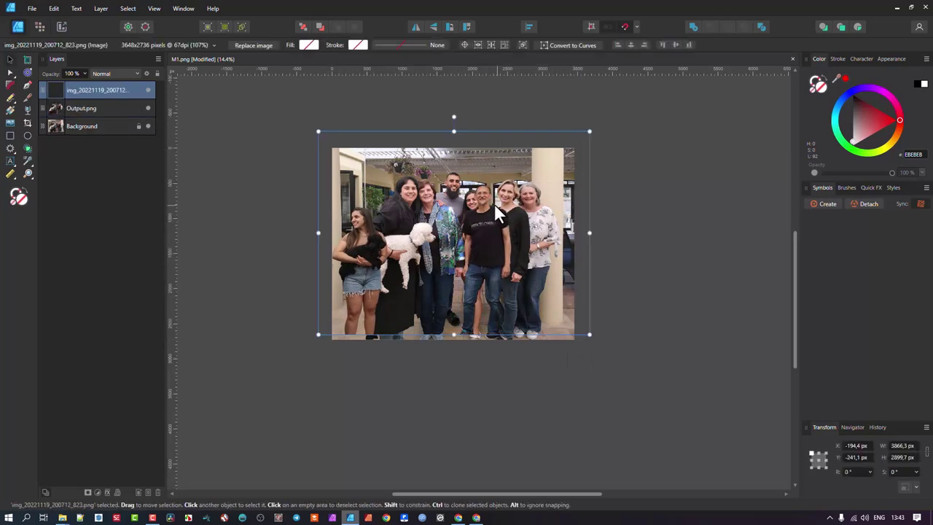
scroll(496, 205, "up", 2)
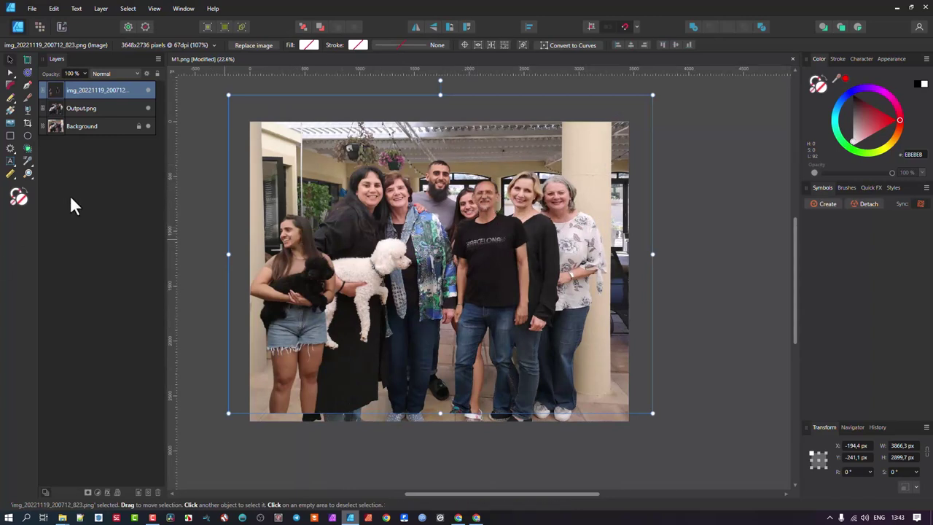
- Crop the photo's left, right and top edges to a 1208.3 × 2461.2 px strip around the man
left_click(27, 124)
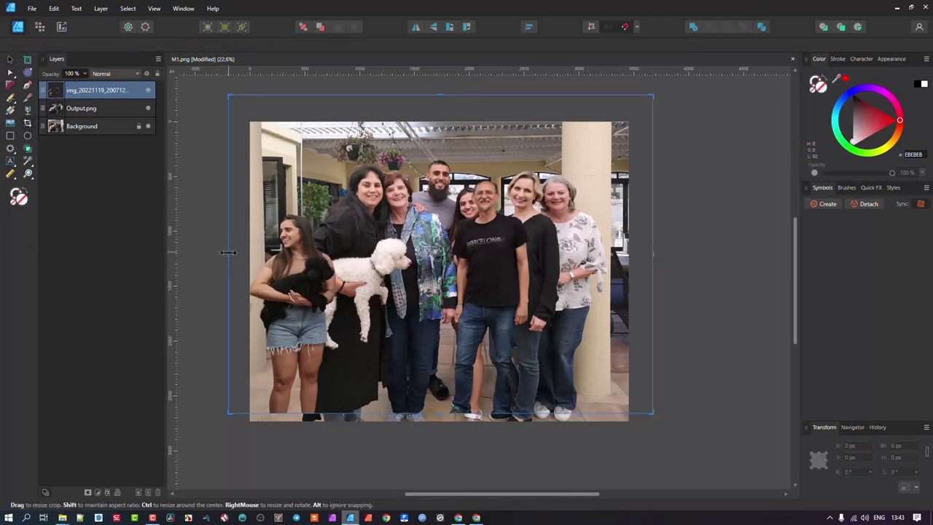
left_click_drag(228, 252, 424, 264)
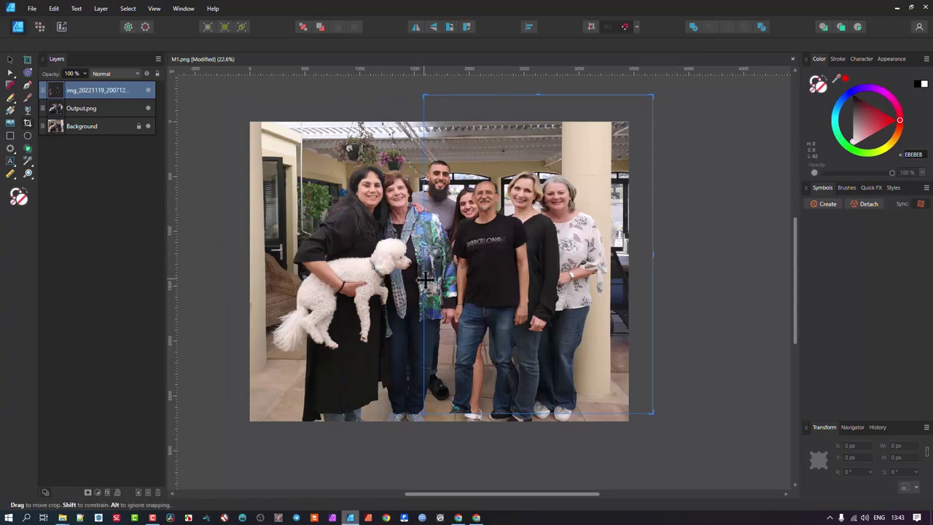
left_click_drag(652, 267, 557, 275)
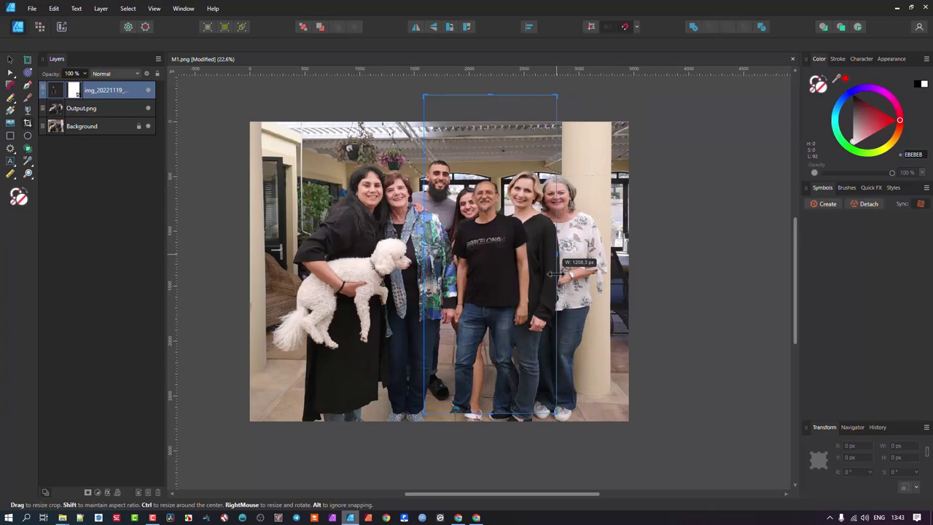
left_click_drag(489, 95, 482, 145)
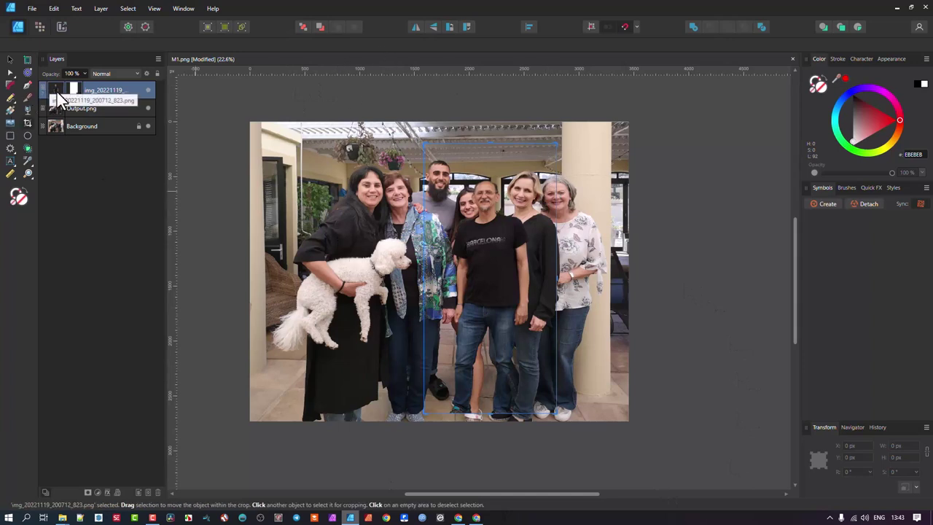
left_click(9, 62)
- Move the cropped man to the document top, enlarge him to 1321.7 × 2692.1 px and nudge right
left_click_drag(479, 192, 501, 170)
scroll(473, 182, "up", 4)
scroll(501, 171, "down", 3)
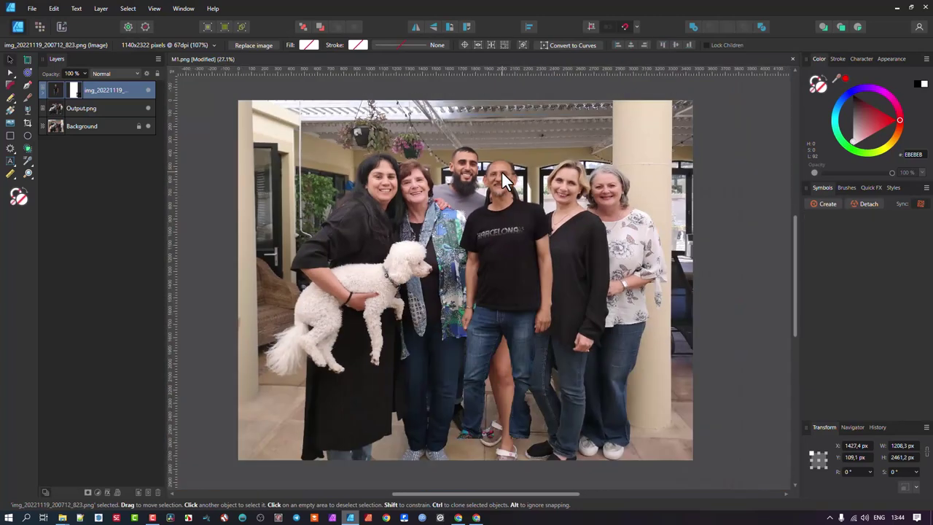
scroll(501, 174, "down", 1)
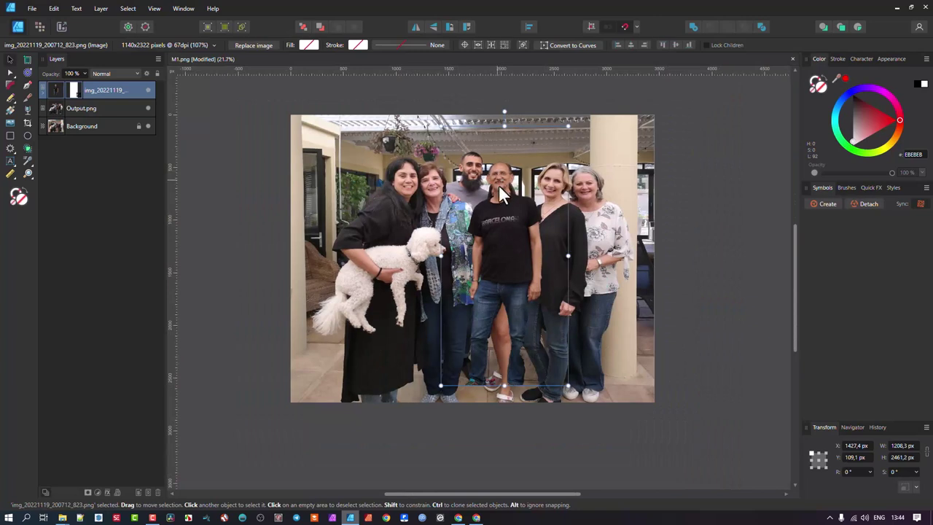
left_click_drag(500, 187, 497, 177)
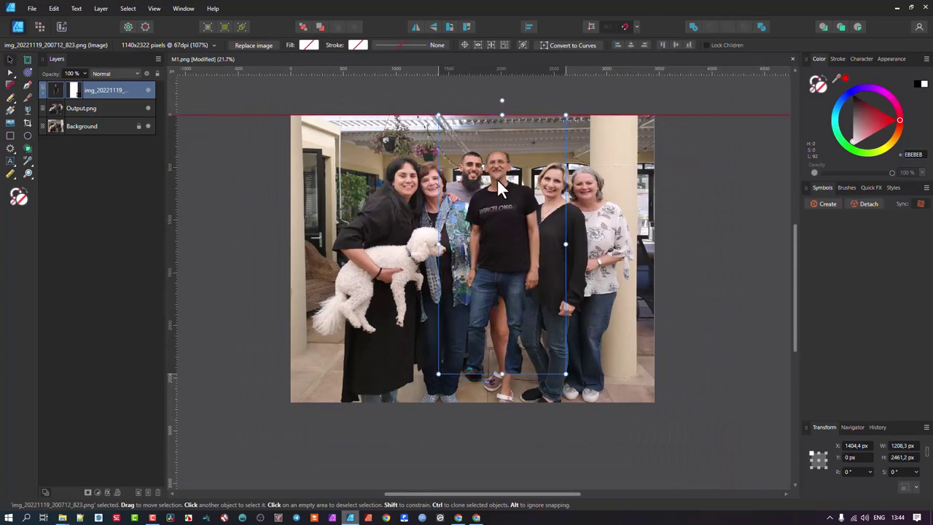
scroll(498, 182, "up", 2)
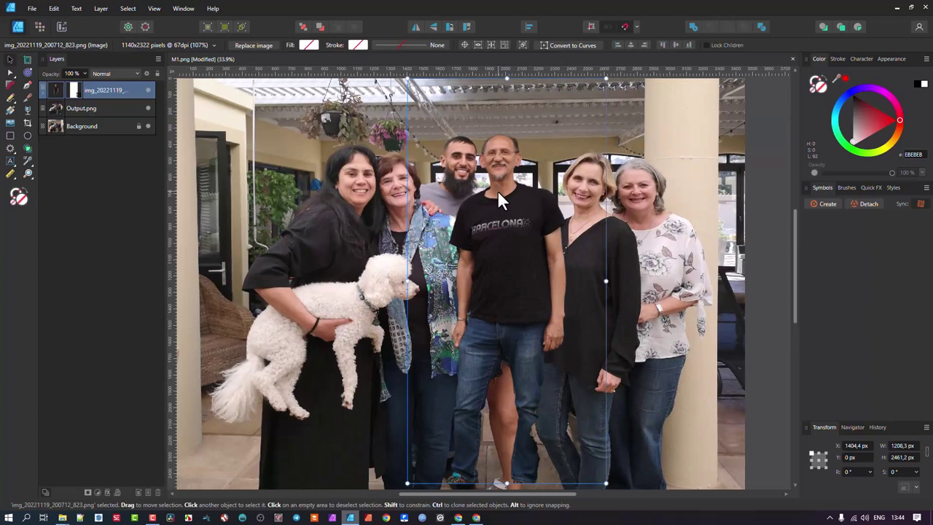
scroll(498, 189, "down", 2)
left_click_drag(442, 376, 428, 402)
left_click_drag(483, 278, 489, 267)
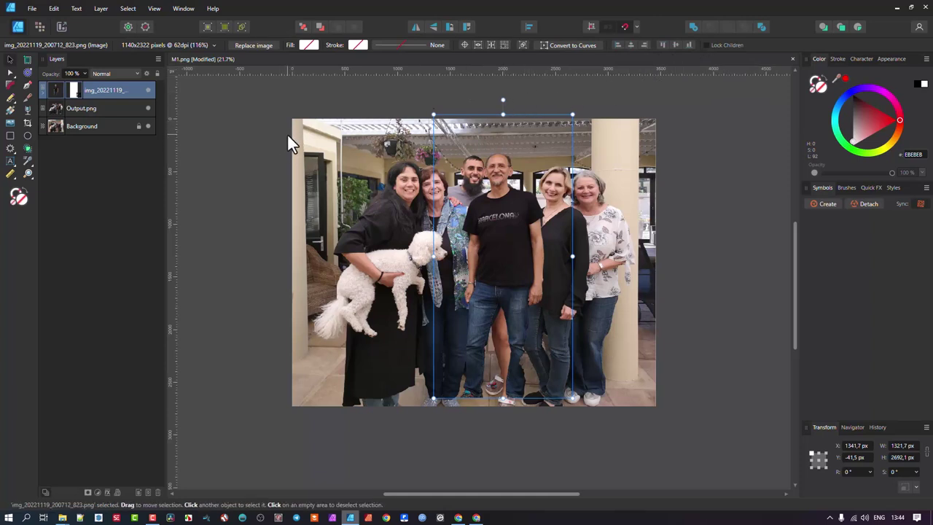
- Send the man below Output.png with Ctrl+[, resize to 1229.2 × 2503.7 px, top flush with the edge
key("ctrl+bracketleft")
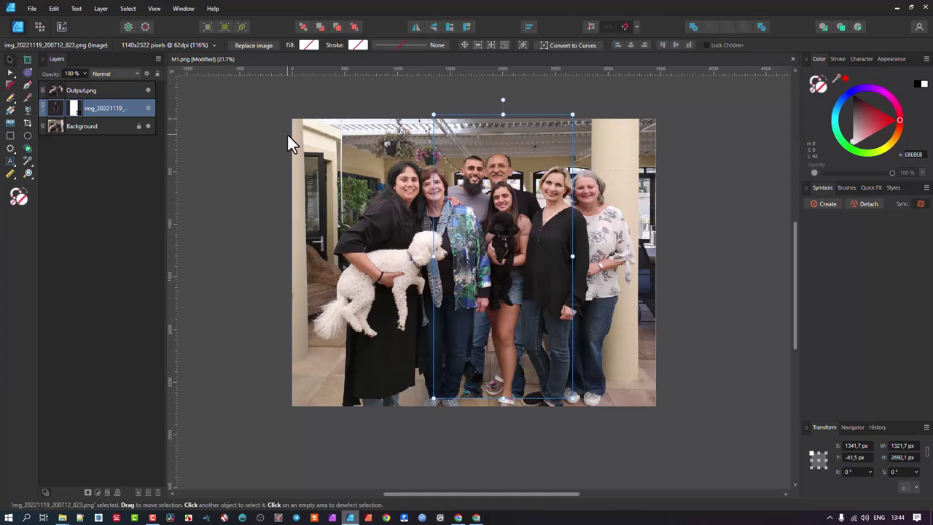
left_click_drag(500, 159, 521, 160)
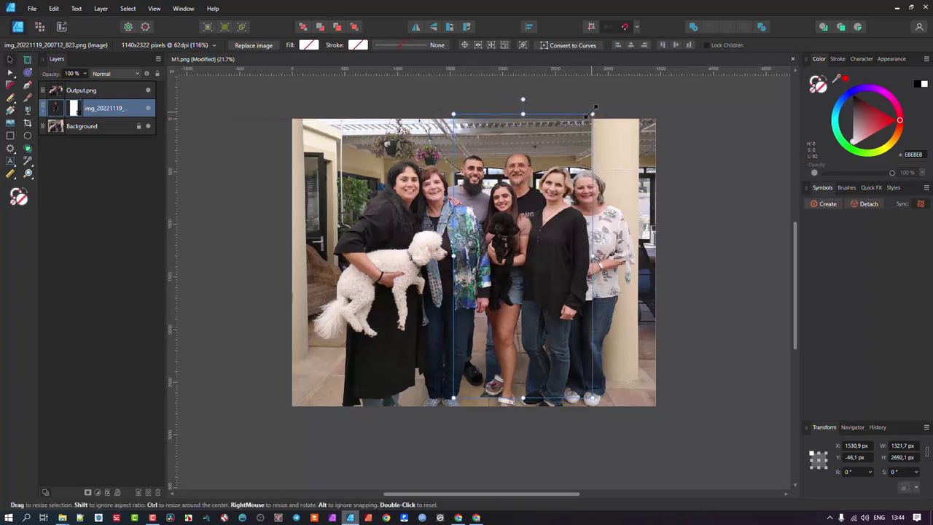
left_click_drag(590, 116, 577, 138)
left_click_drag(529, 200, 540, 178)
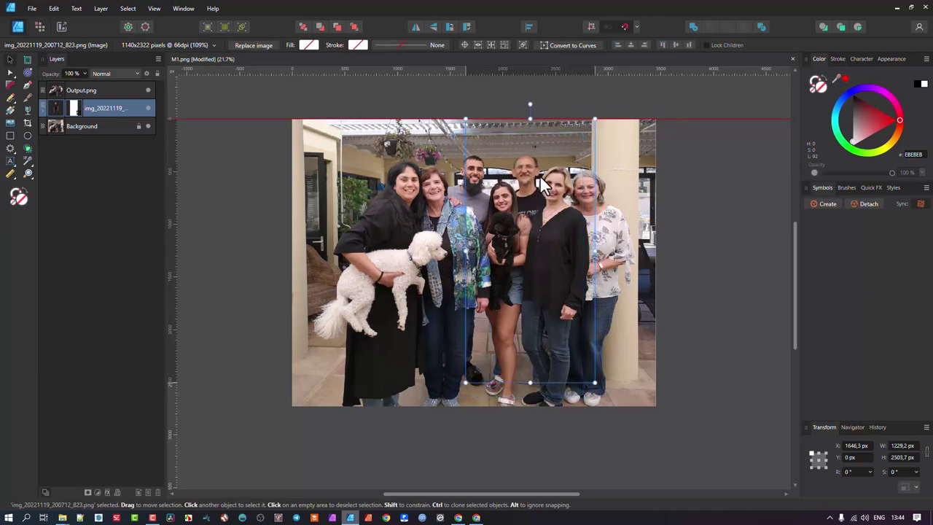
left_click(711, 166)
scroll(507, 174, "up", 3)
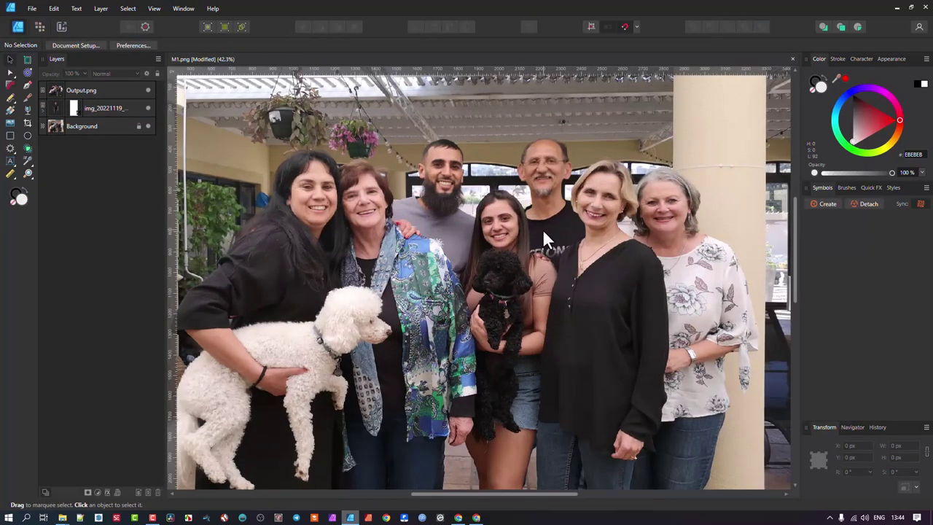
- Slightly enlarge the man's image inside Output.png and snap it up to the top edge
scroll(542, 229, "down", 3)
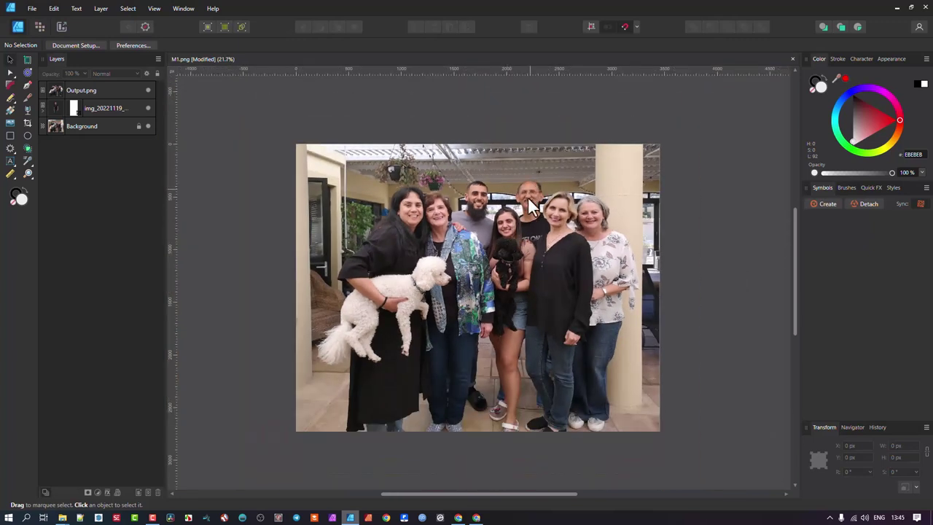
left_click(525, 196)
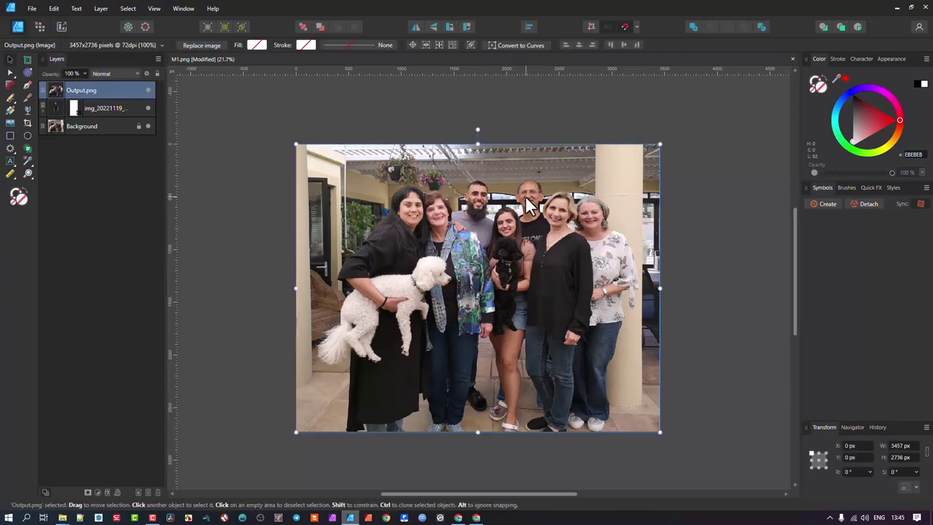
scroll(523, 194, "up", 2)
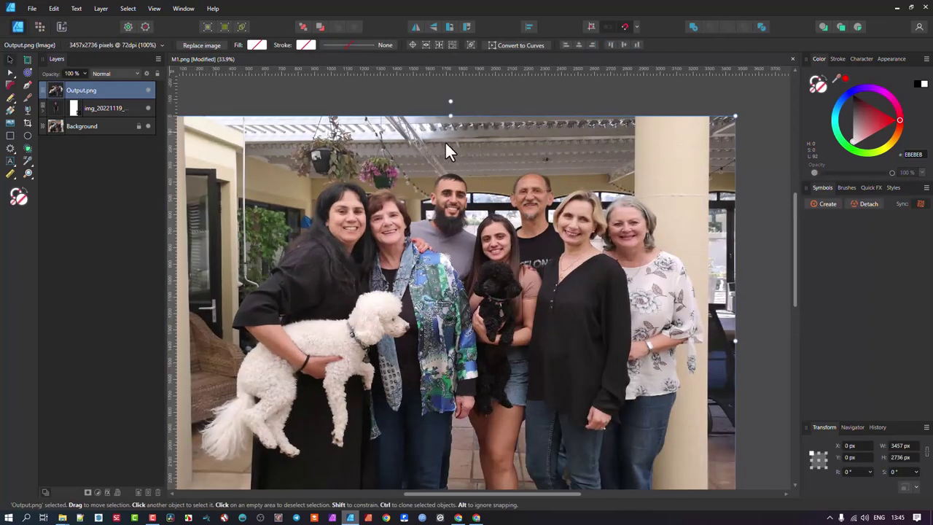
left_click(566, 141)
scroll(634, 124, "up", 2)
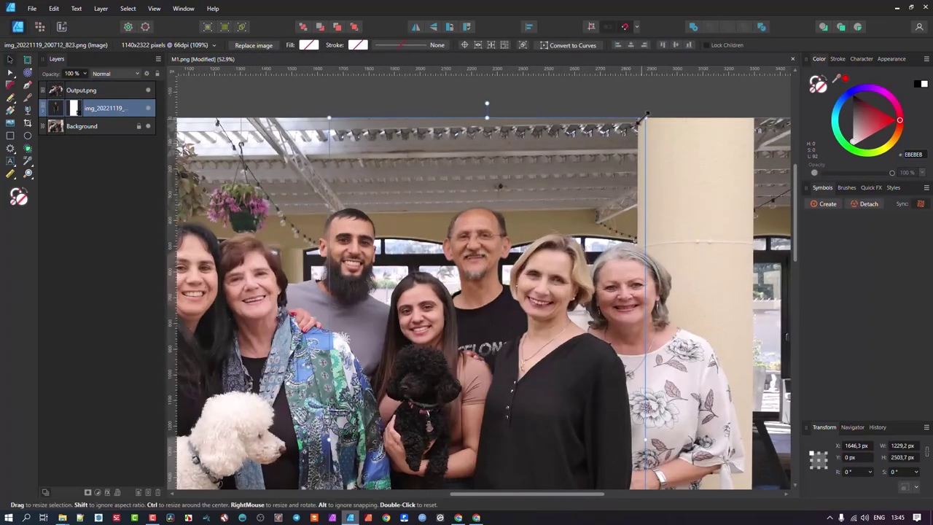
left_click_drag(639, 117, 637, 126)
left_click_drag(513, 242, 521, 232)
scroll(644, 201, "down", 4)
left_click(310, 261)
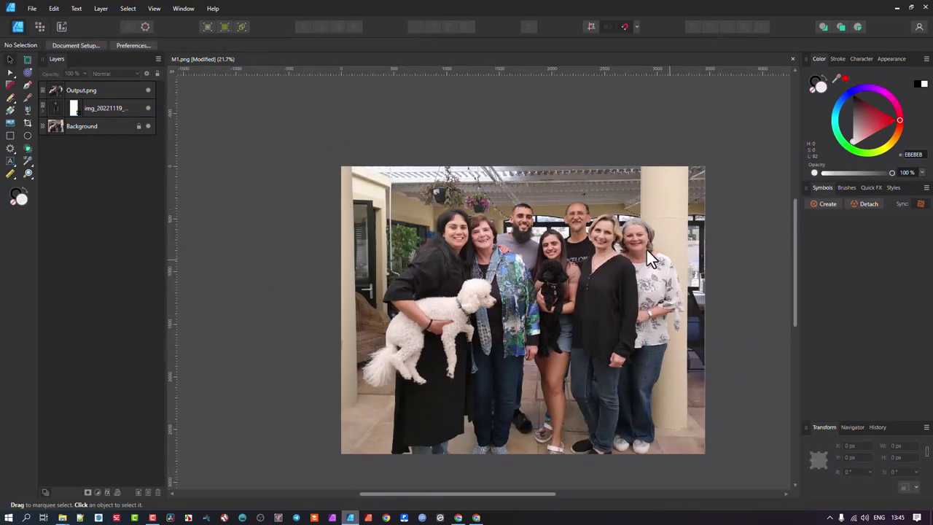
- Hide and re-show the Output.png group cutout to check the man sits behind it
scroll(641, 248, "down", 2)
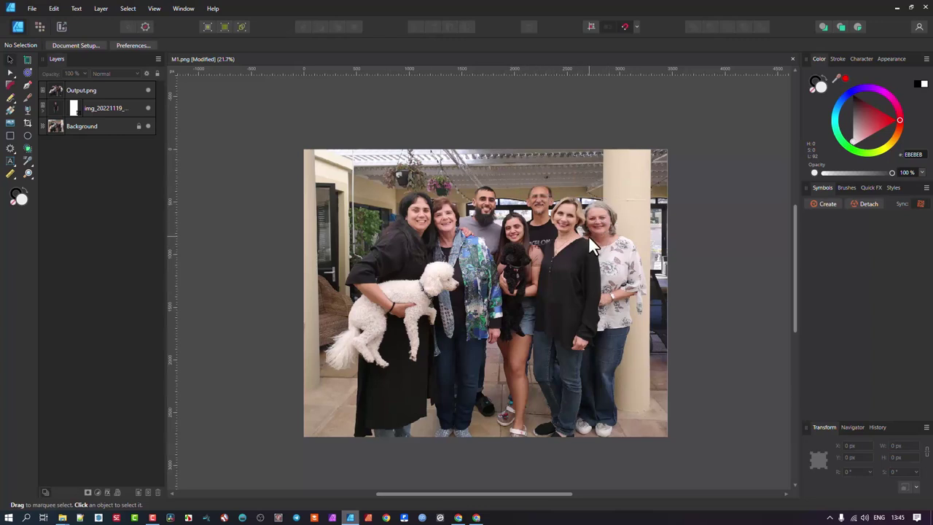
left_click(149, 90)
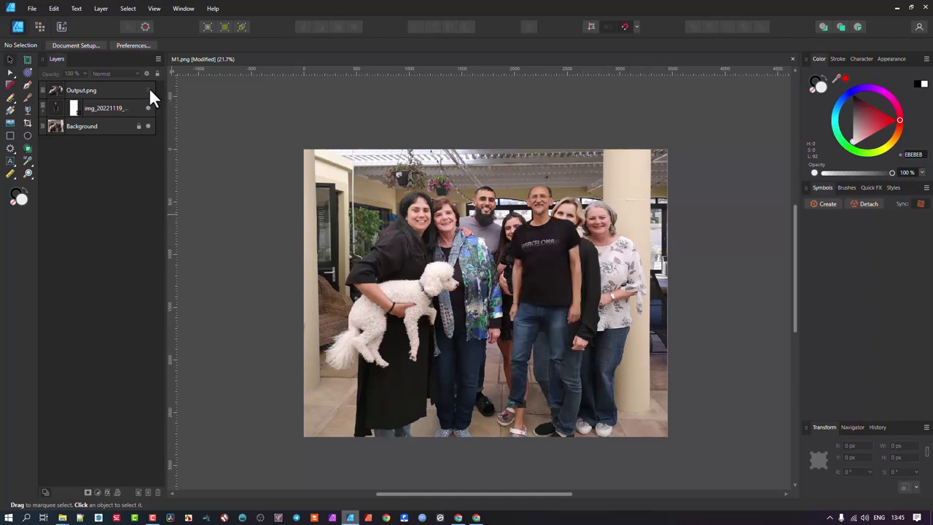
left_click(148, 90)
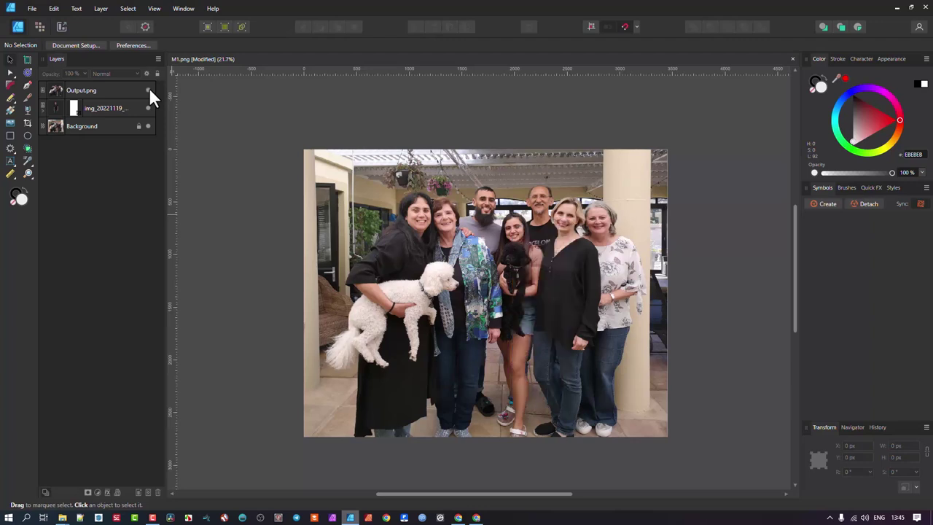